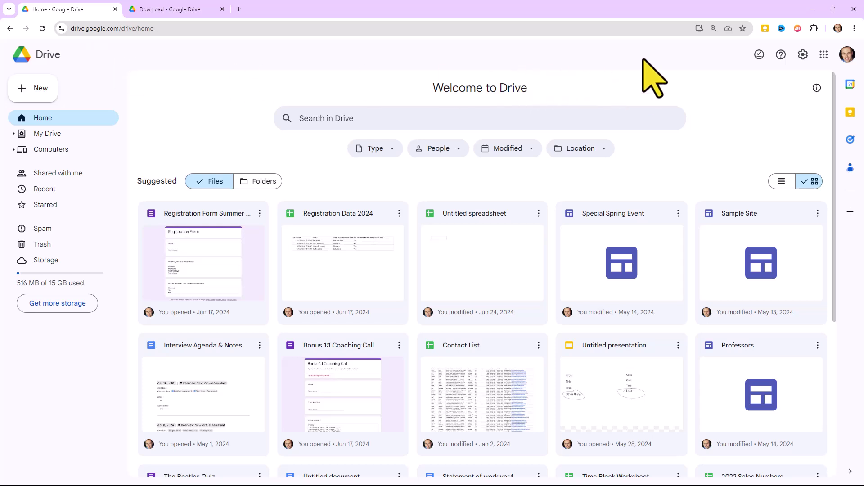
- Download GoogleDriveSetup.exe from the Drive for desktop page and run the installer
click(824, 55)
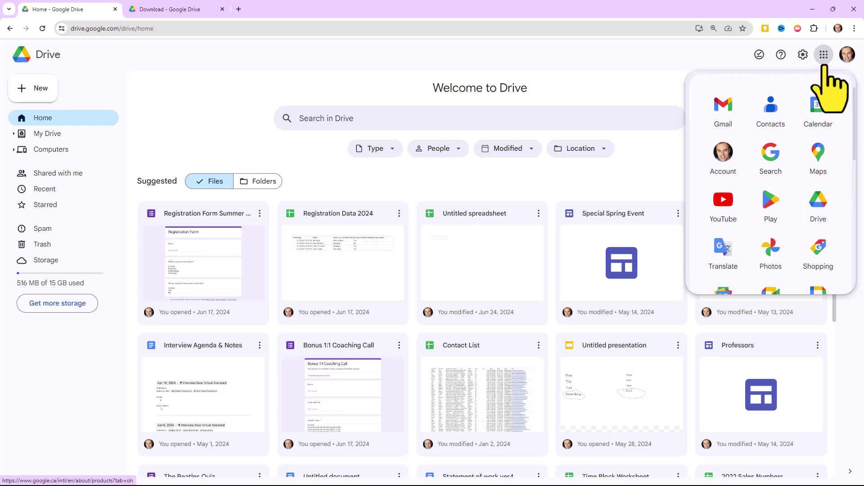
click(824, 55)
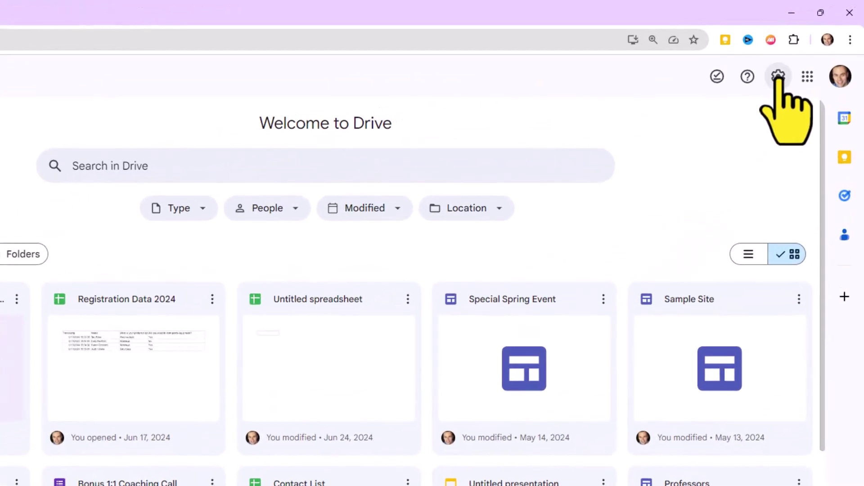
click(778, 76)
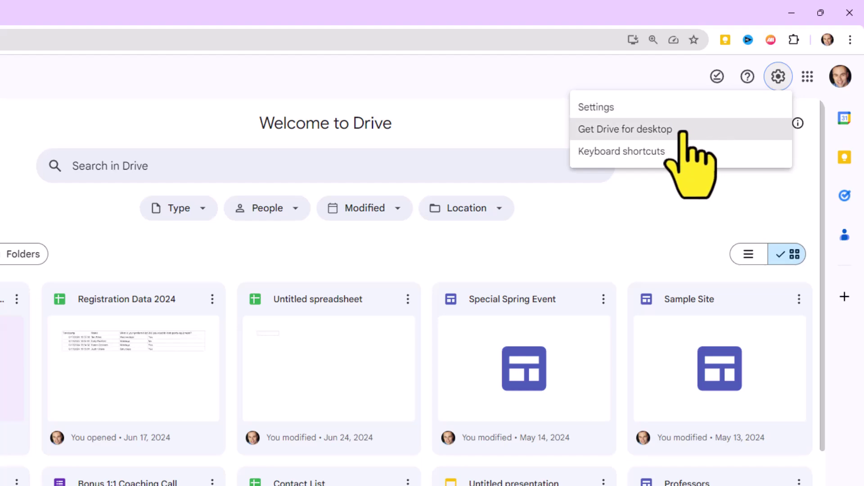
click(623, 132)
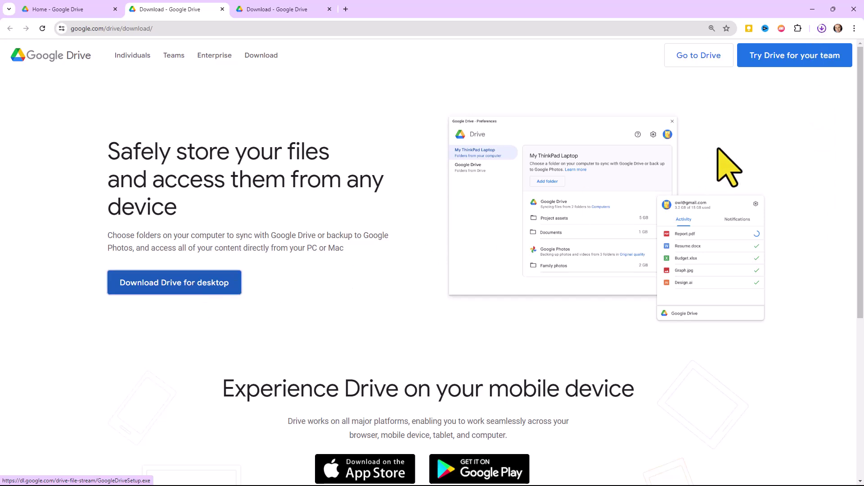
click(821, 29)
mouse_move(742, 52)
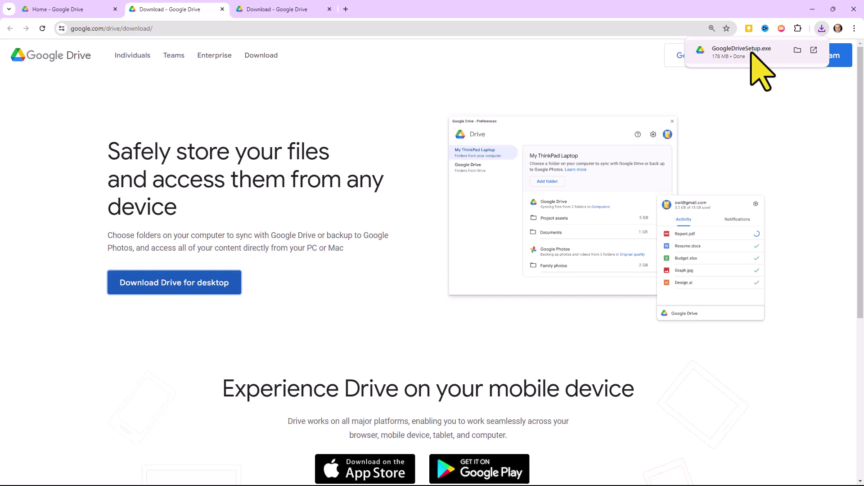
click(751, 57)
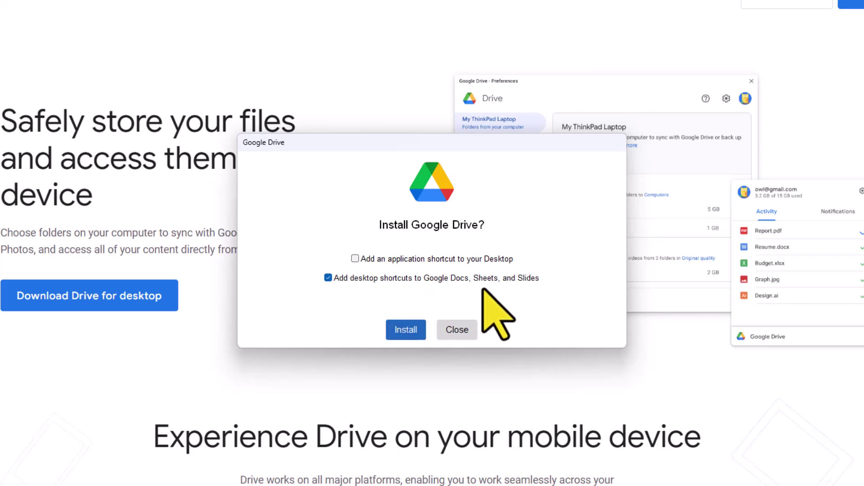
- Install Drive for desktop with the Docs, Sheets and Slides desktop shortcuts turned off
click(329, 279)
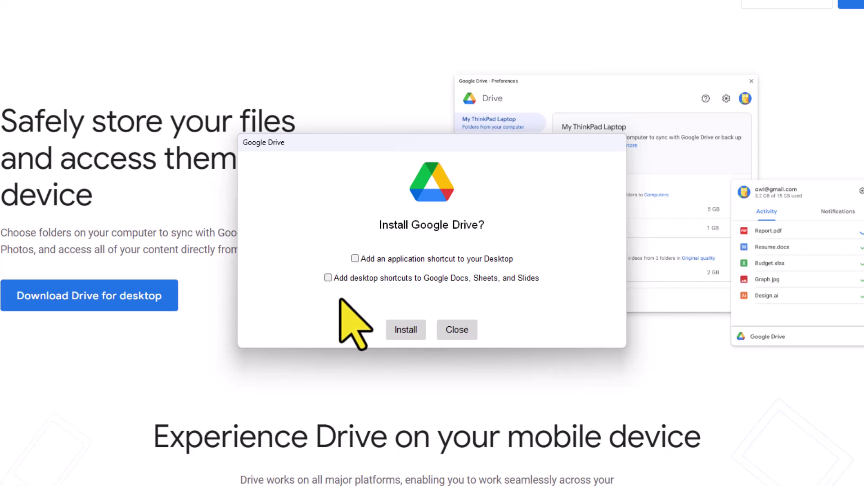
click(408, 330)
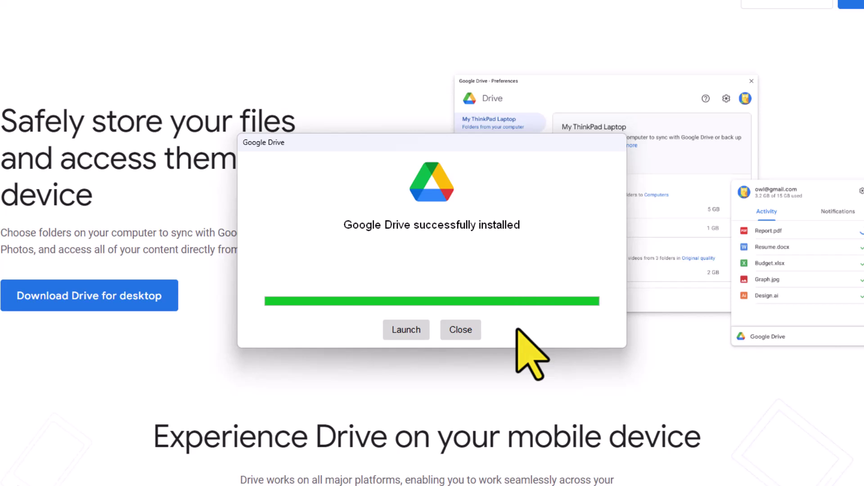
- Launch Drive for desktop, start setup and begin Google account sign-in
click(406, 330)
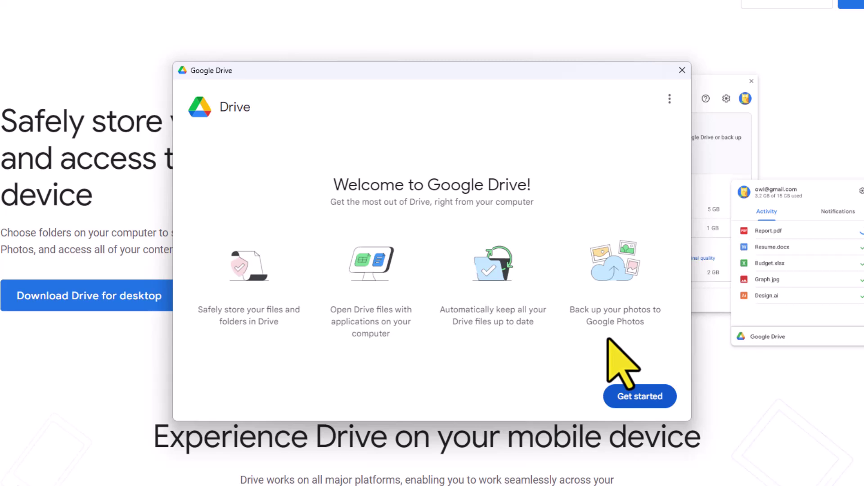
click(632, 399)
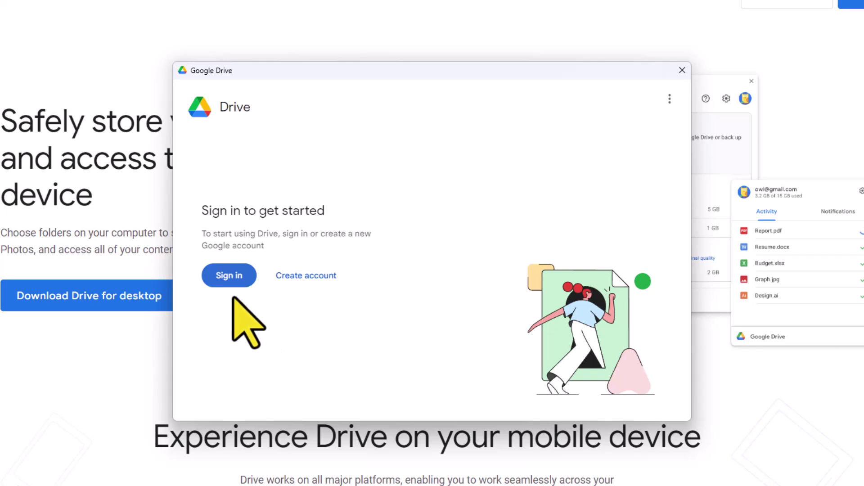
click(229, 275)
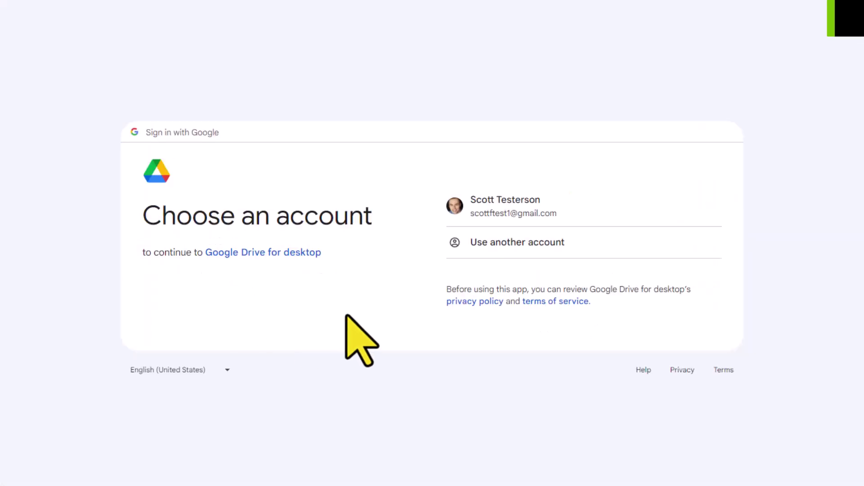
- Sign in to Drive for desktop with the existing Google account
click(506, 206)
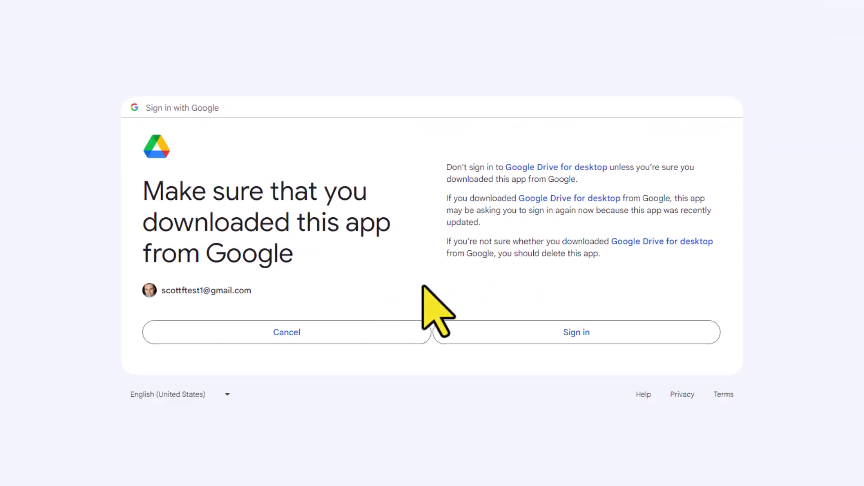
click(575, 332)
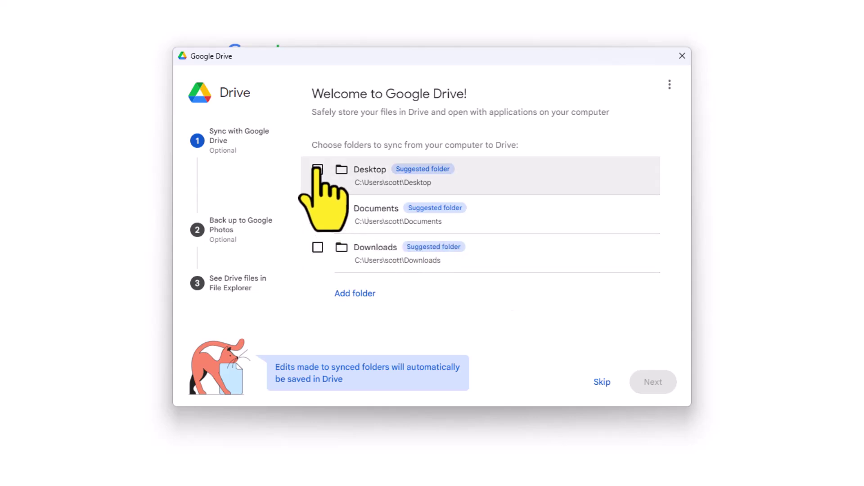
- Leave Desktop and Documents unselected and skip syncing computer folders
click(317, 169)
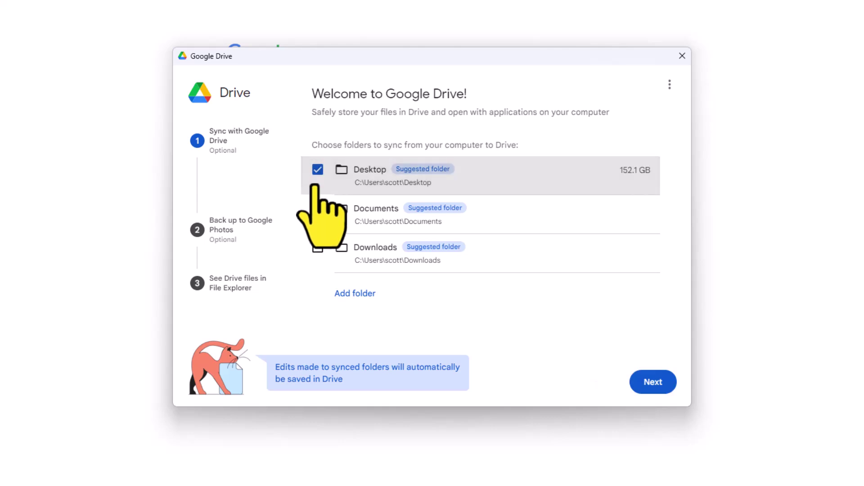
click(318, 209)
click(317, 208)
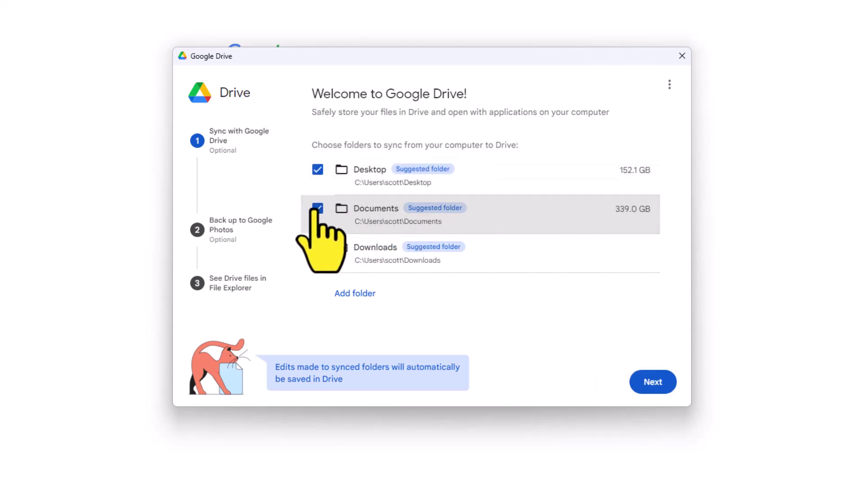
click(317, 169)
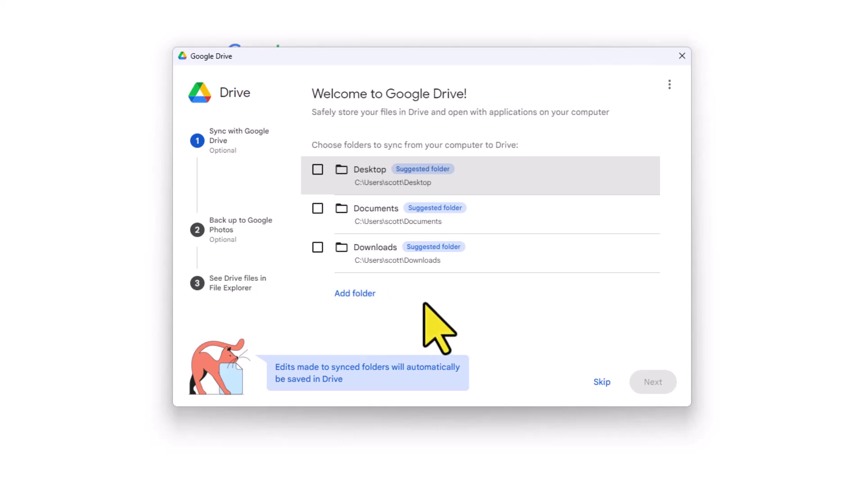
click(602, 382)
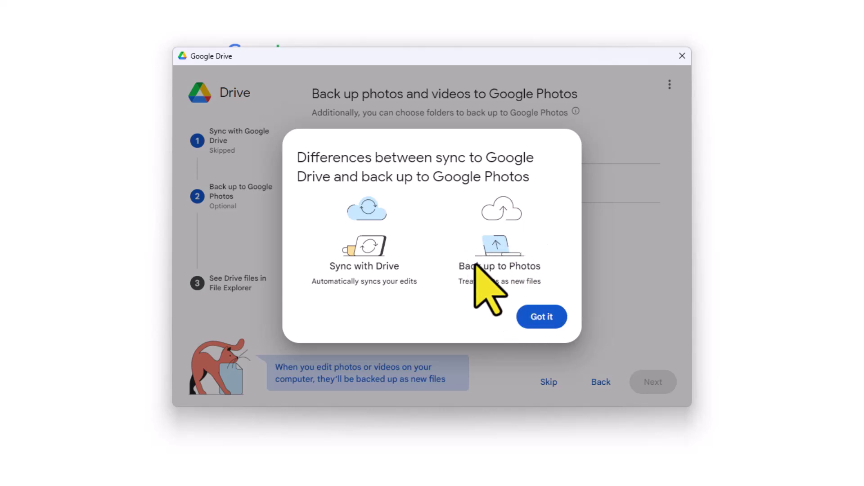
- Dismiss the sync-versus-backup explanation and skip Google Photos backup
click(542, 317)
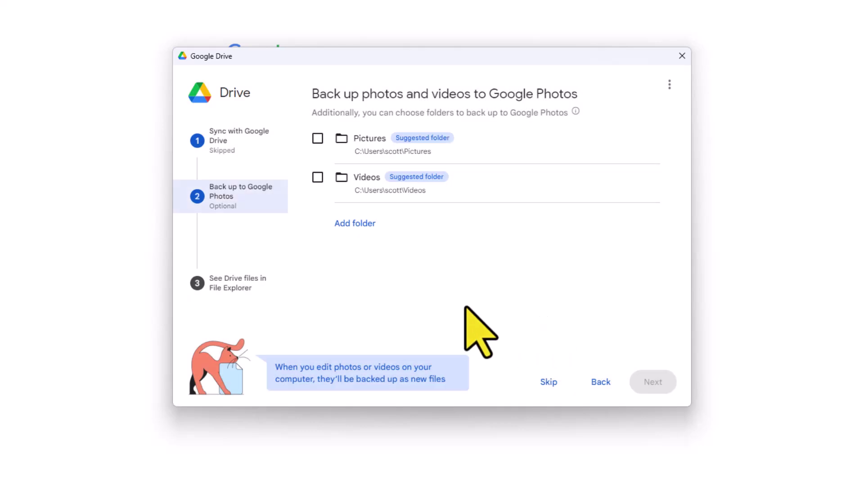
click(548, 382)
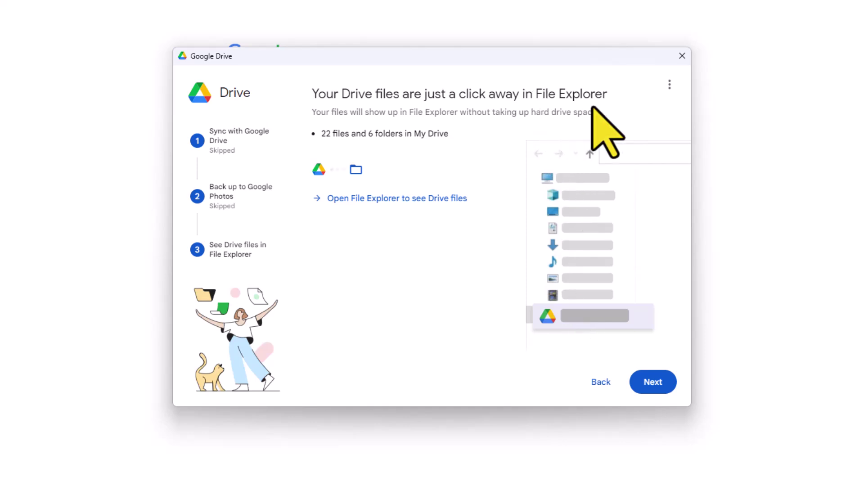
- Move past the File Explorer page to the offline files explanation
click(653, 382)
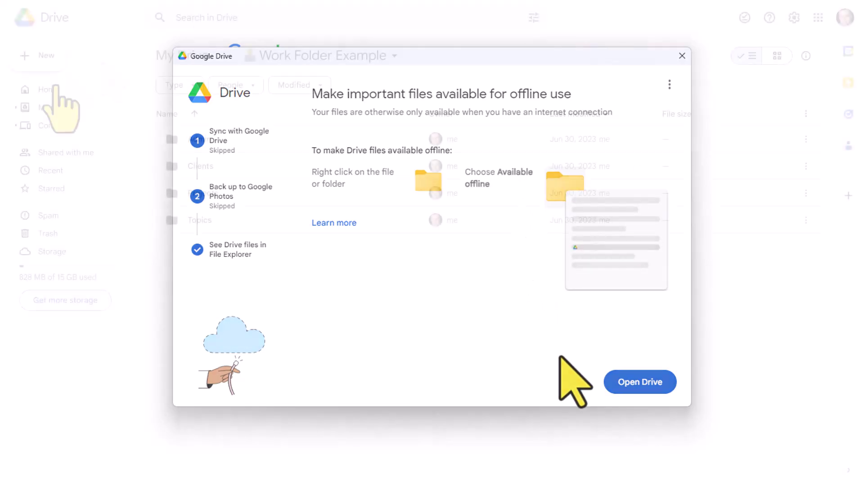
- Finish setup and open Work Folder Example > Clients in Drive on the web
click(640, 382)
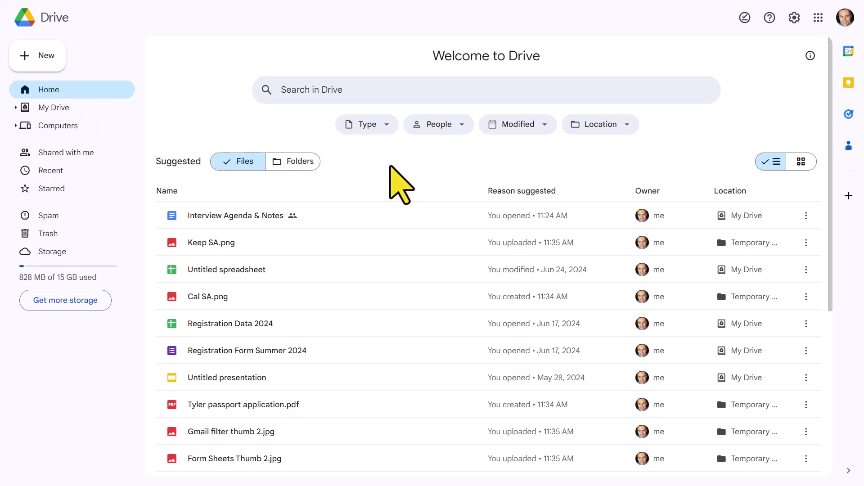
click(293, 161)
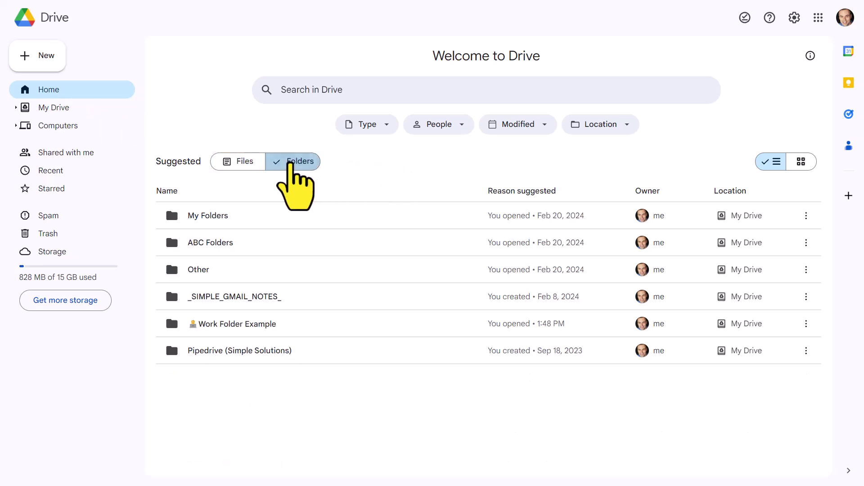
double_click(237, 324)
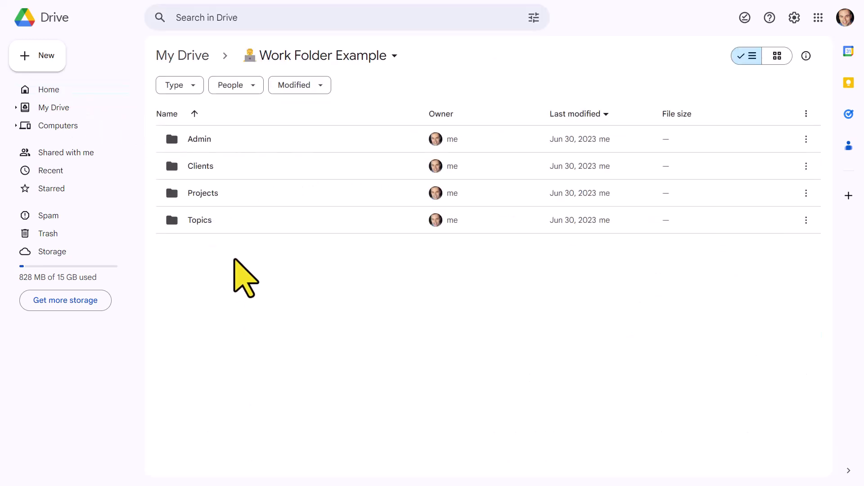
double_click(200, 167)
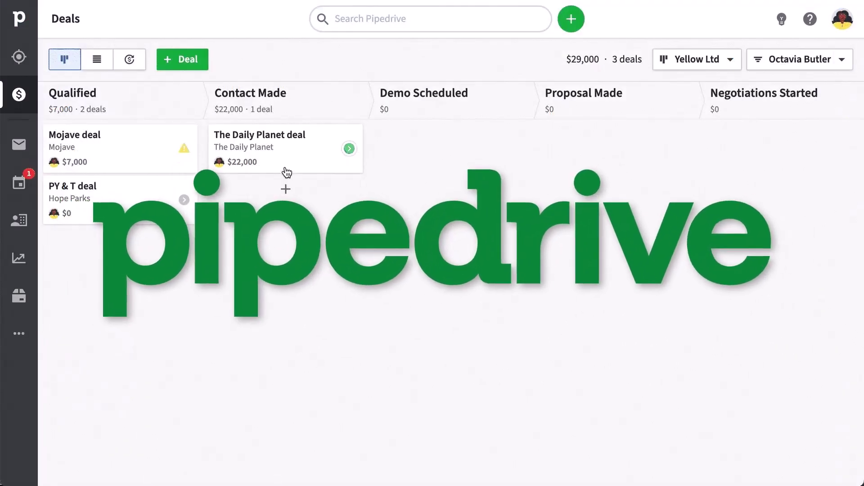
- Move The Daily Planet deal from Contact Made to Demo Scheduled
drag(287, 168, 407, 144)
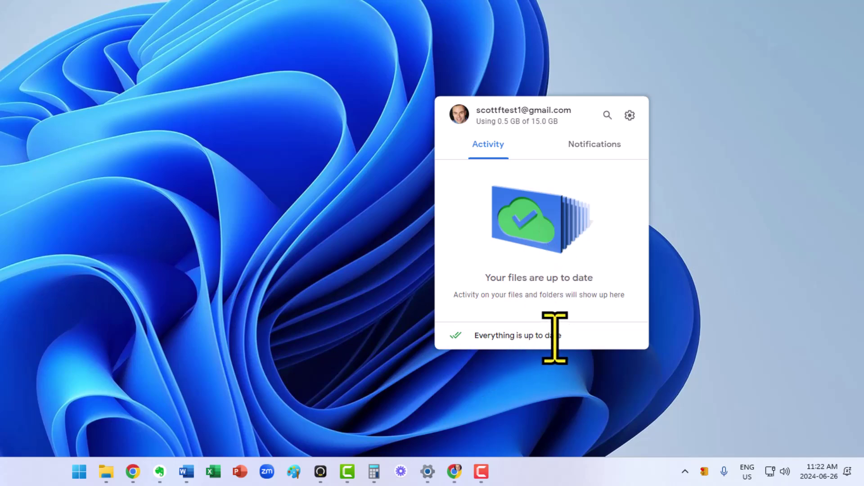
- Review the Drive panel's Notifications and Activity tabs, confirming files are up to date
click(594, 144)
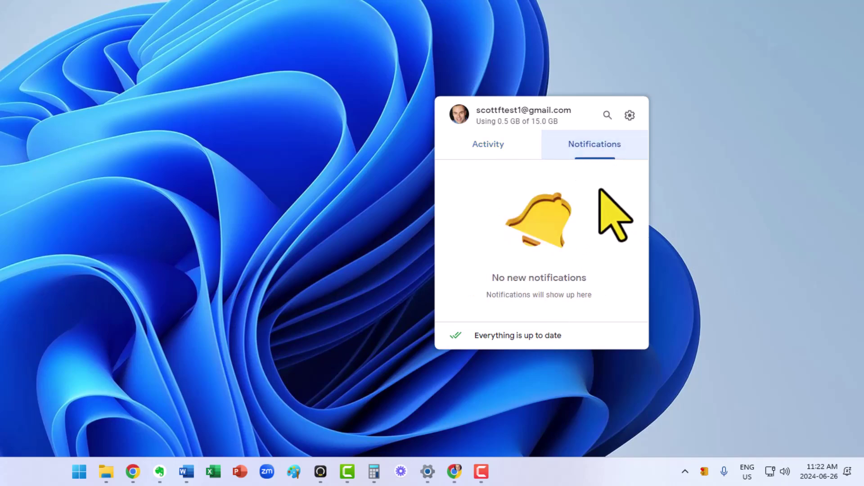
click(484, 146)
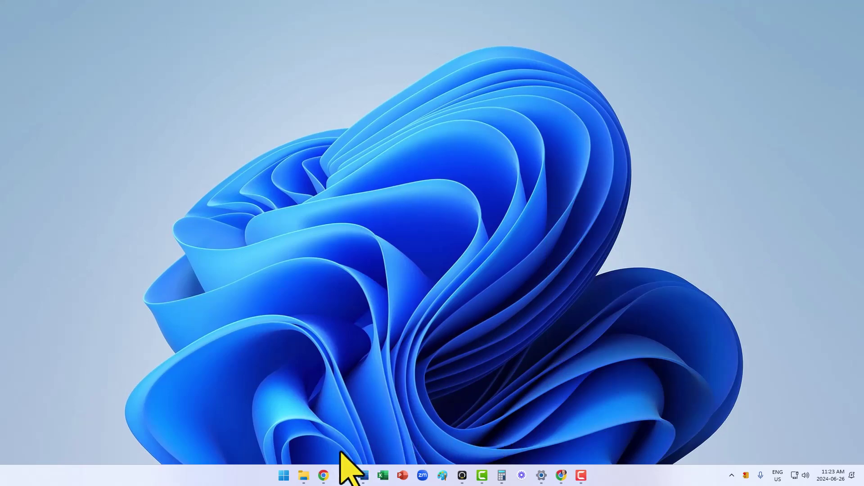
- Bring up File Explorer and open My Drive on the Google Drive (G:) drive
click(304, 475)
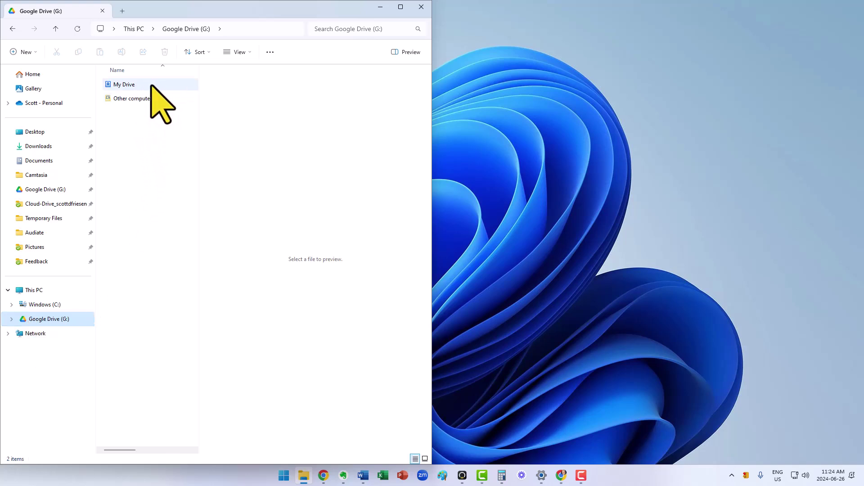
double_click(124, 85)
scroll(142, 223, down, 3)
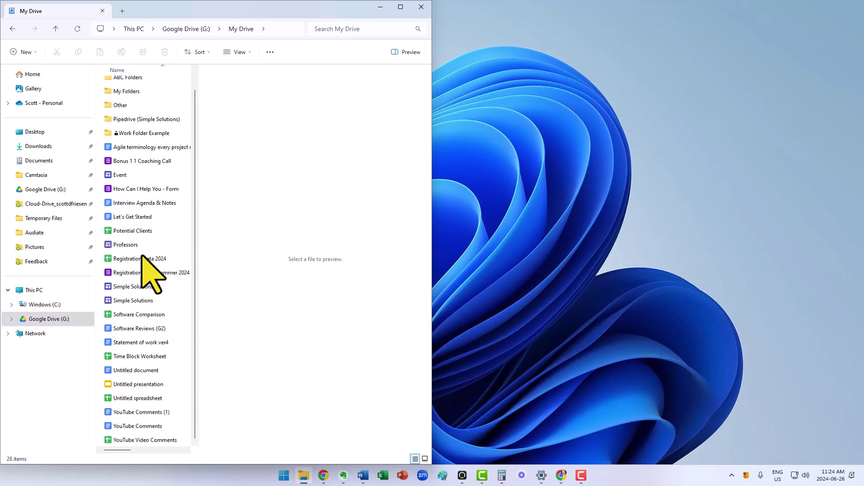
scroll(149, 183, up, 3)
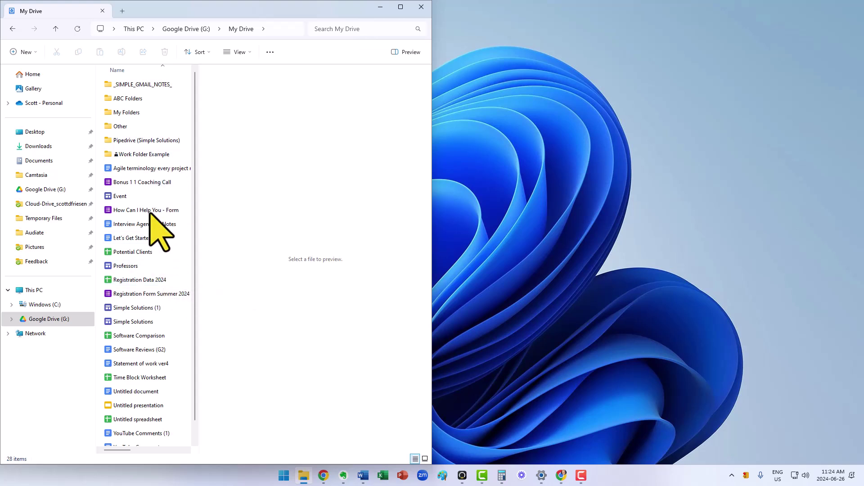
- Show drive.google.com in list view and select the Interview Agenda & Notes document
click(561, 477)
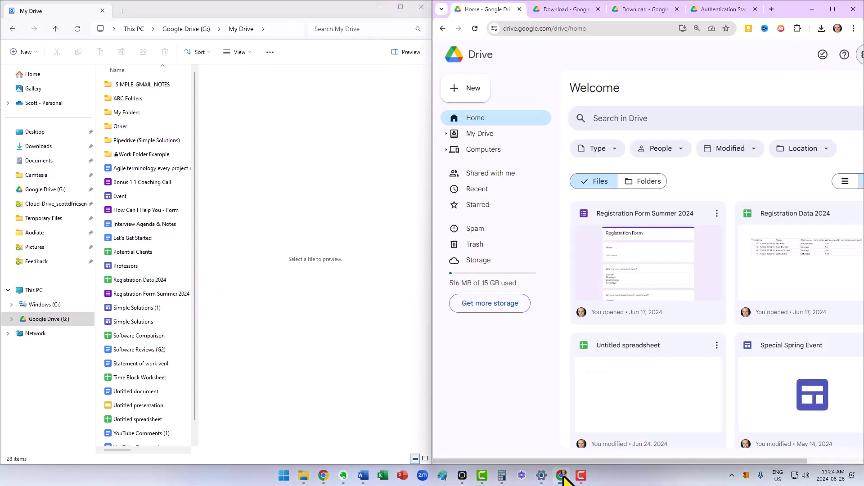
click(844, 182)
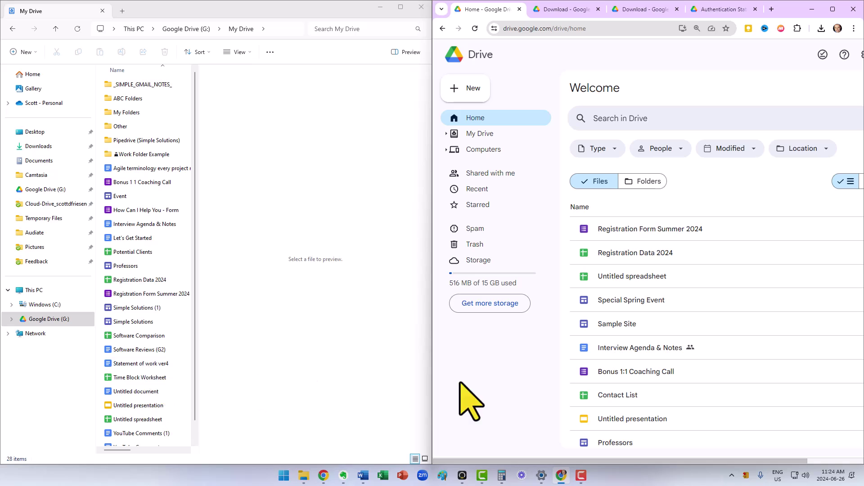
scroll(679, 391, down, 2)
scroll(682, 390, down, 3)
scroll(682, 351, up, 6)
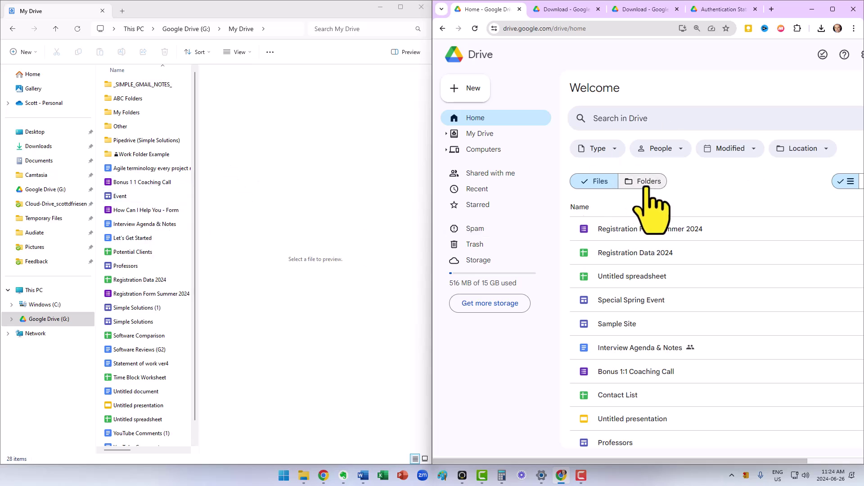
click(145, 223)
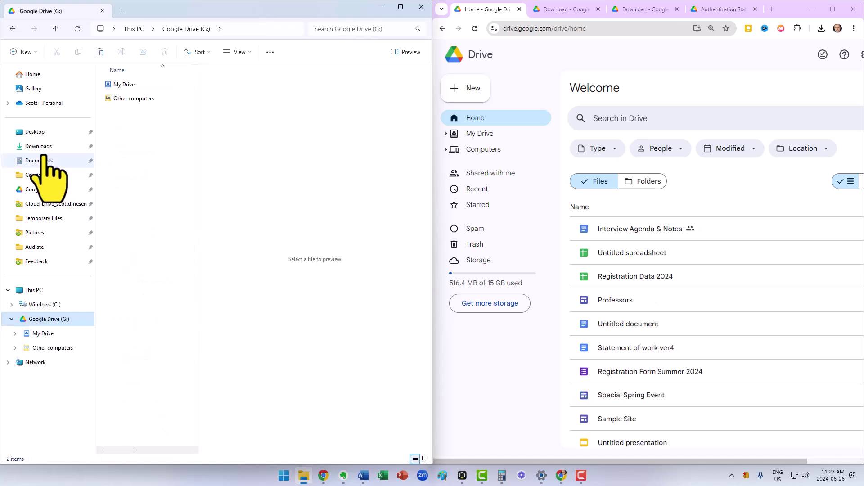
- Copy the Scott Coaching image from Downloads into My Drive and confirm it arrived
click(38, 146)
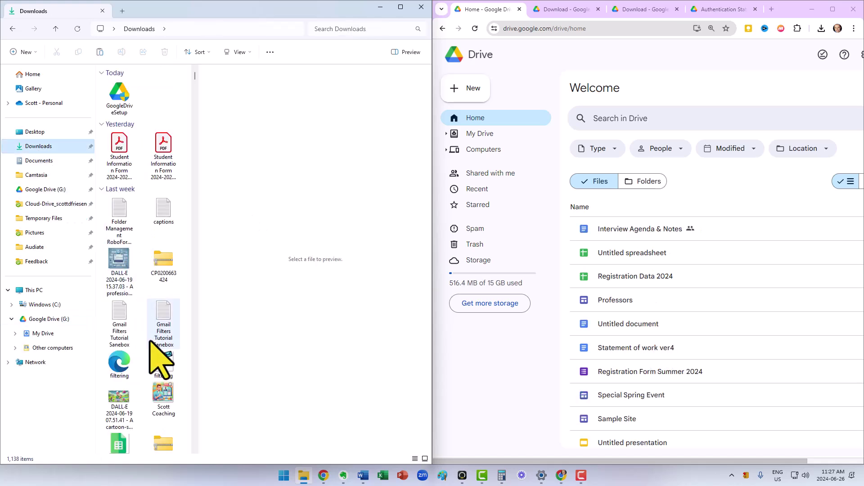
mouse_move(163, 395)
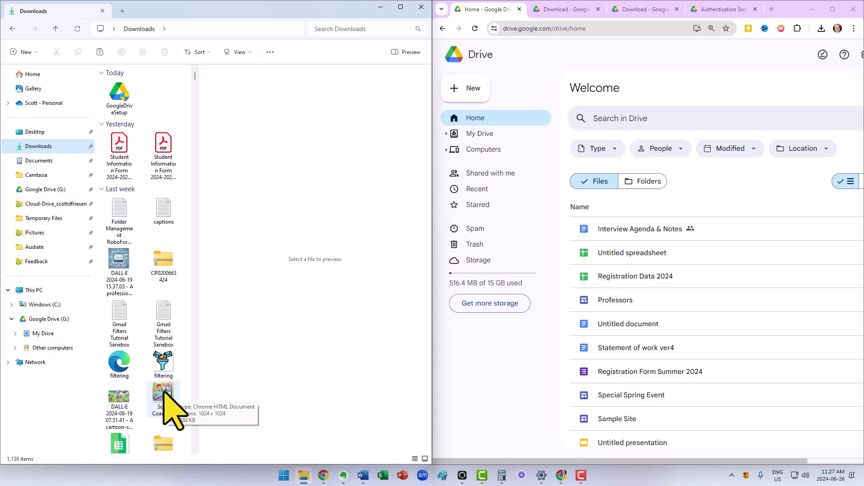
drag(165, 402, 56, 345)
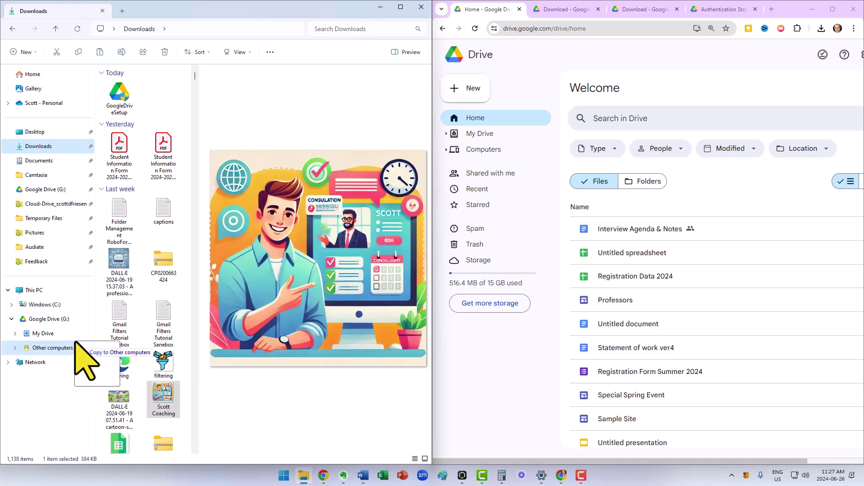
click(43, 333)
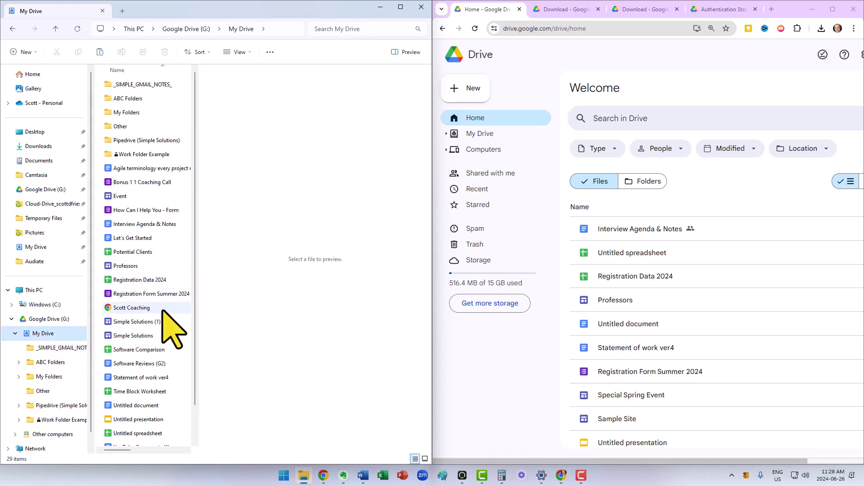
mouse_move(131, 308)
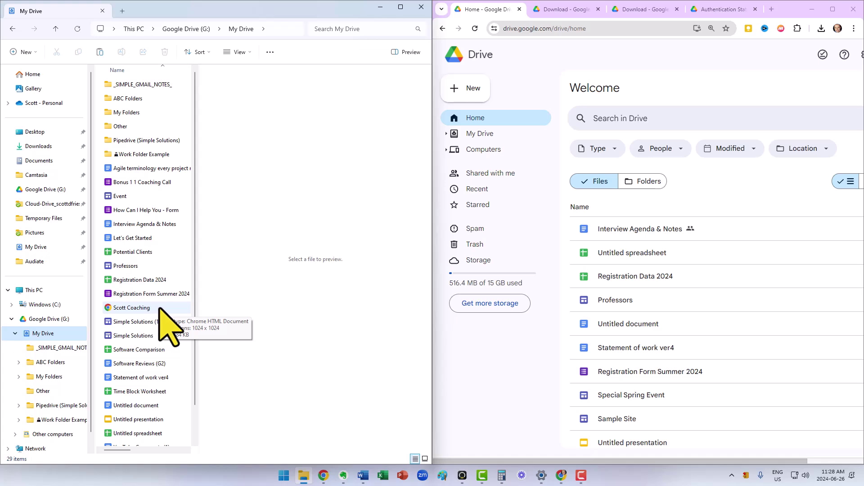
click(163, 312)
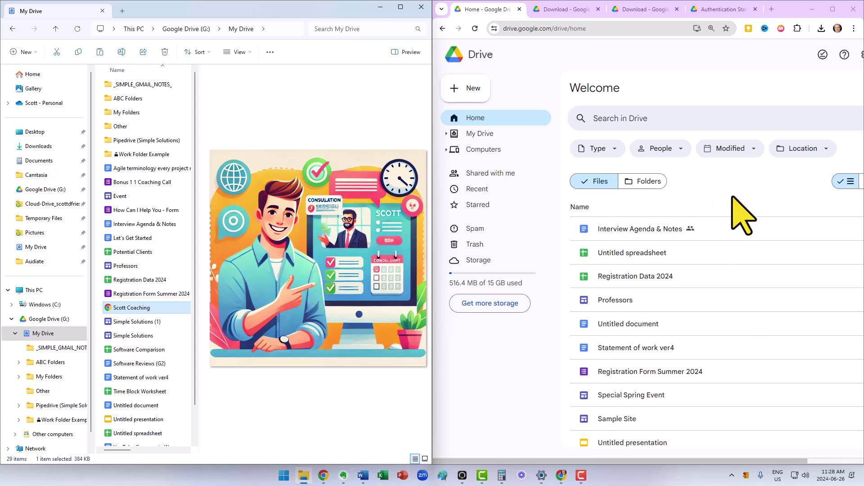
- Reload Google Drive on the web and preview Scott Coaching.webp there
click(476, 28)
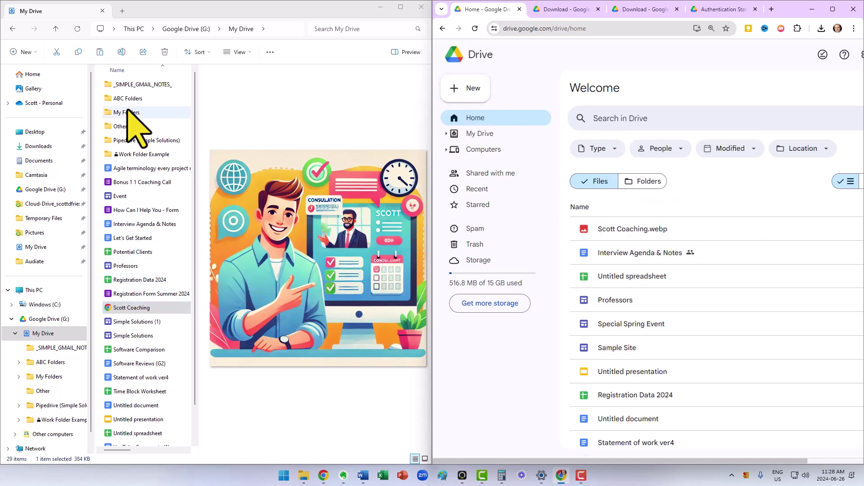
double_click(633, 228)
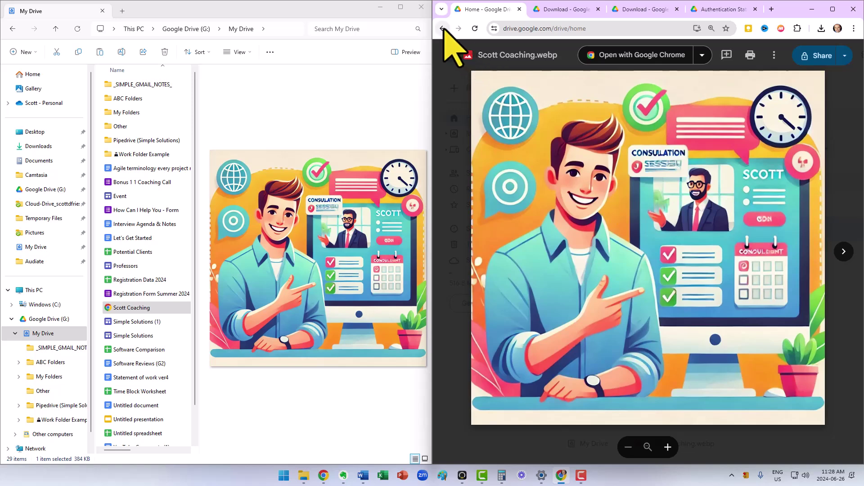
click(443, 54)
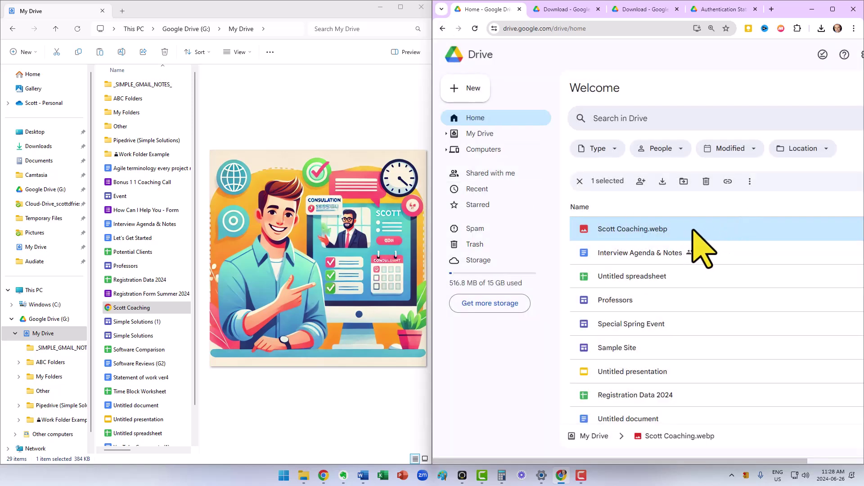
- Trash Scott Coaching.webp from the Google Drive web file list
right_click(643, 233)
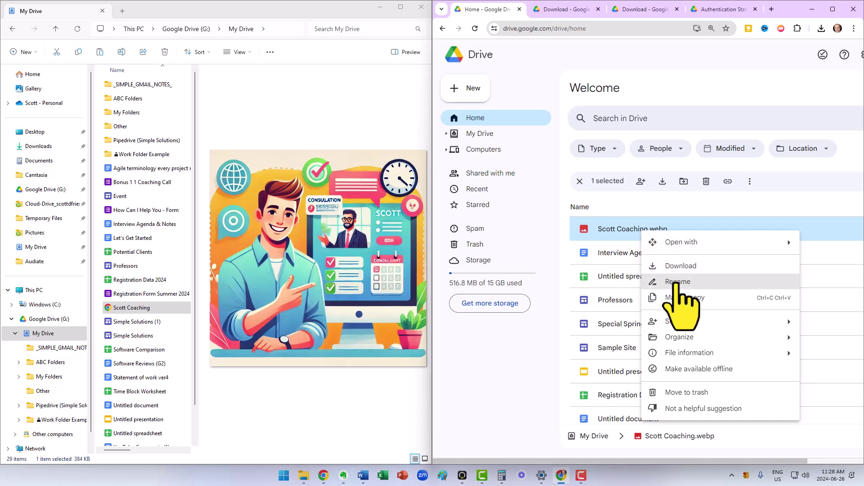
click(687, 393)
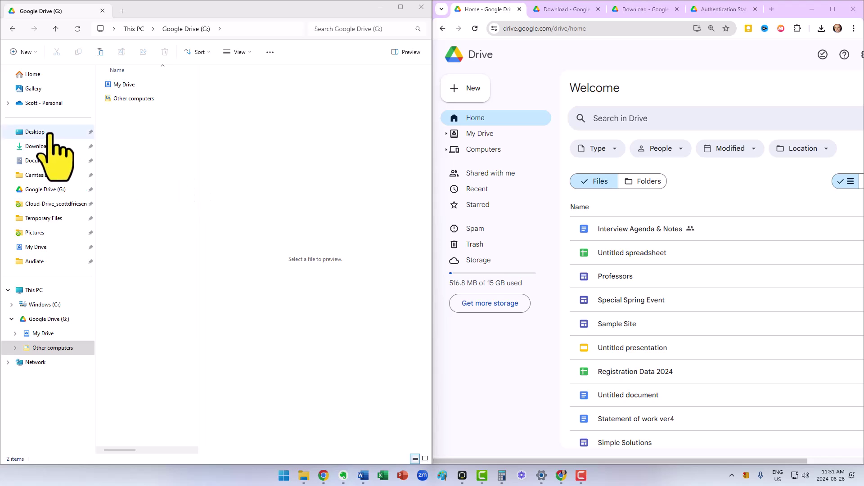
- Choose Google Drive's Sync or Backup option for the Desktop's Temporary Files folder
click(36, 131)
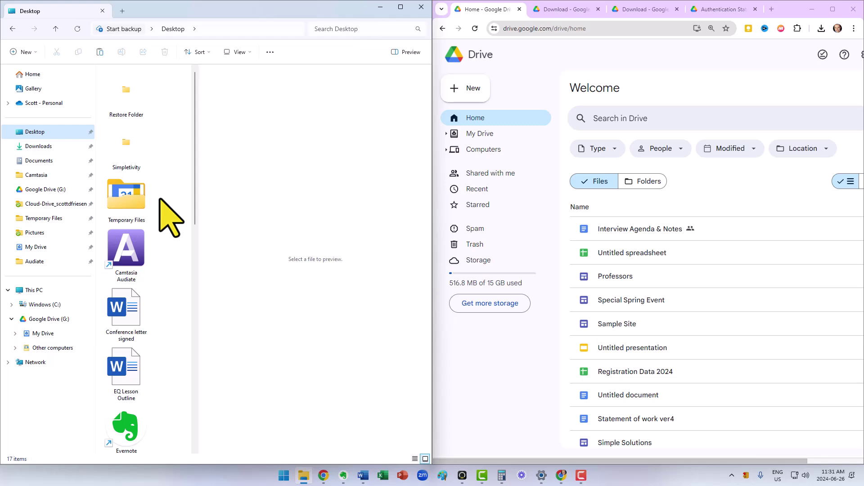
right_click(126, 202)
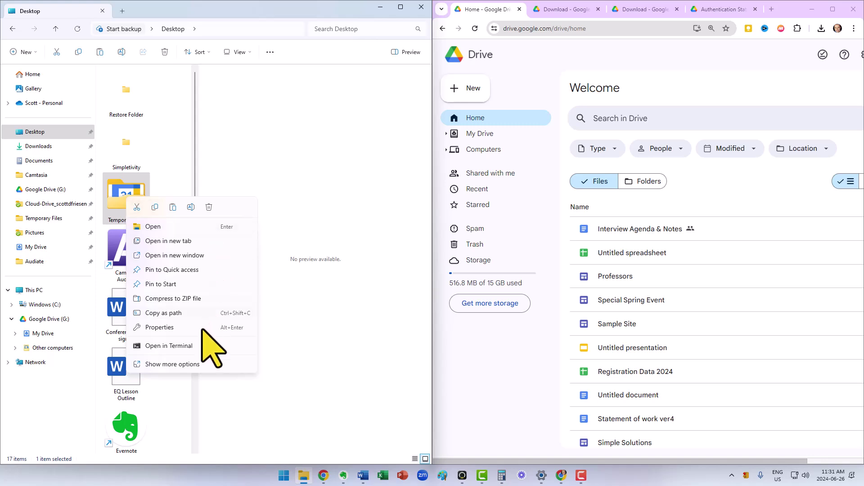
click(183, 365)
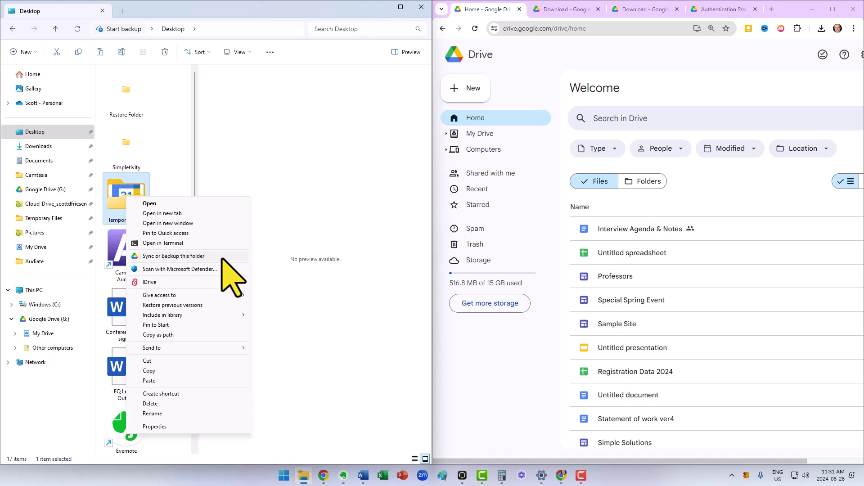
click(174, 256)
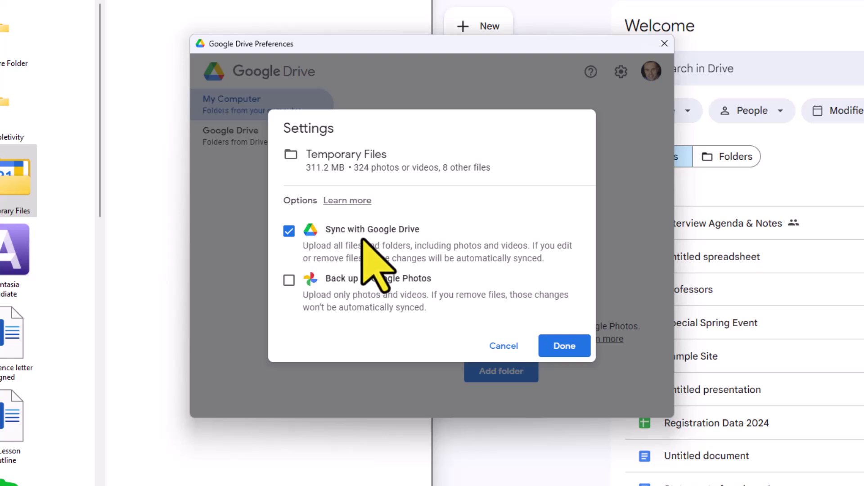
- Confirm Temporary Files syncing, cancel the extra folder chooser, and save the preferences
click(565, 346)
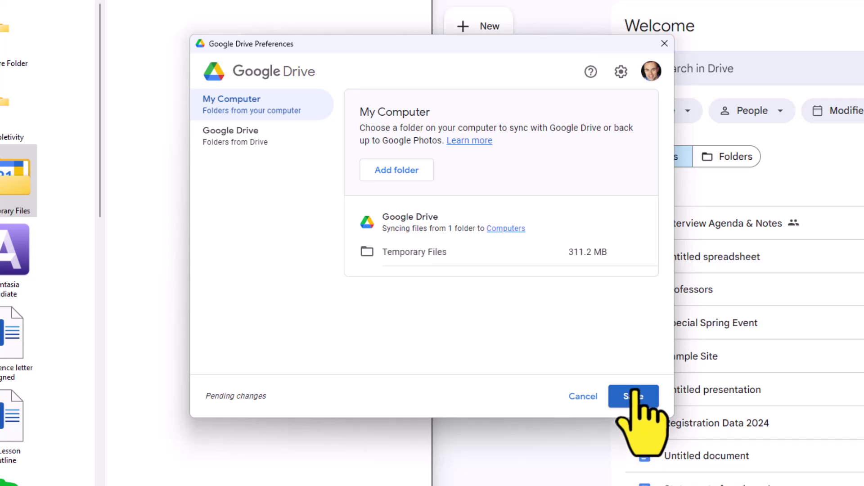
click(397, 170)
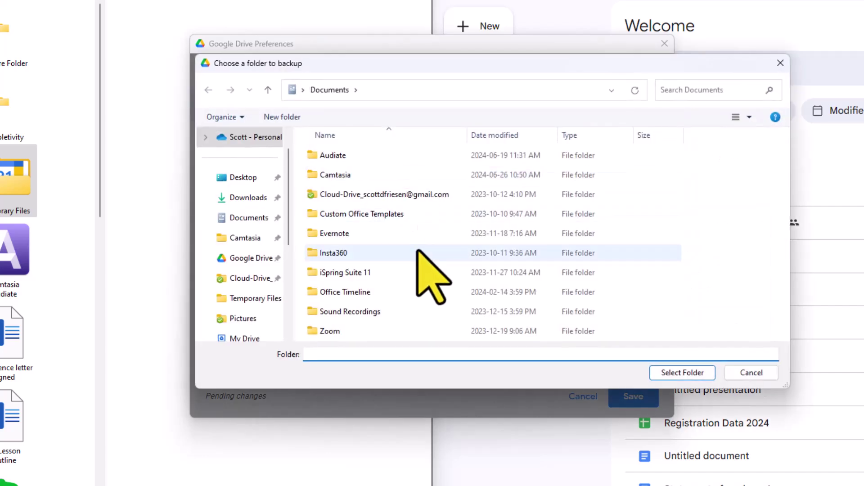
click(751, 372)
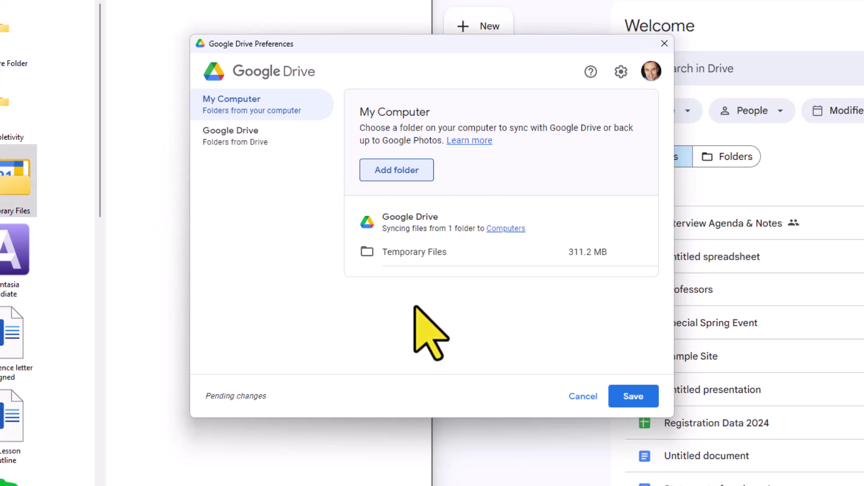
click(634, 397)
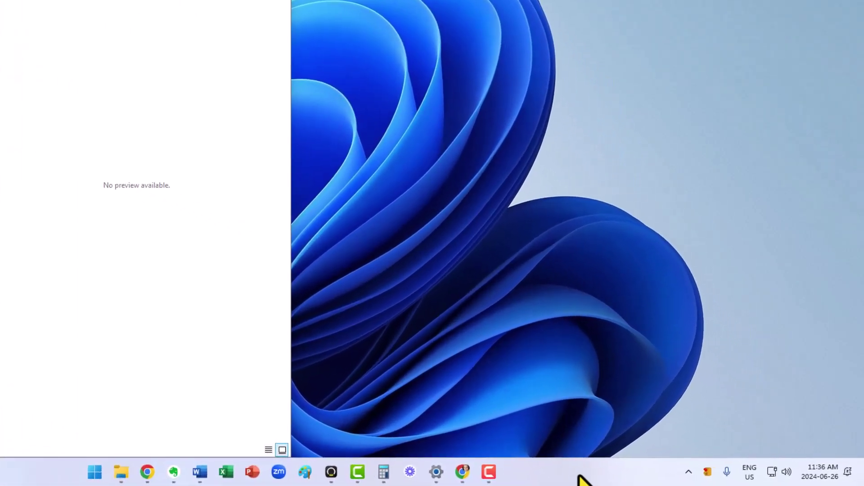
- From the tray Drive panel, check the Notifications and Activity tabs, then open the settings gear menu
click(689, 471)
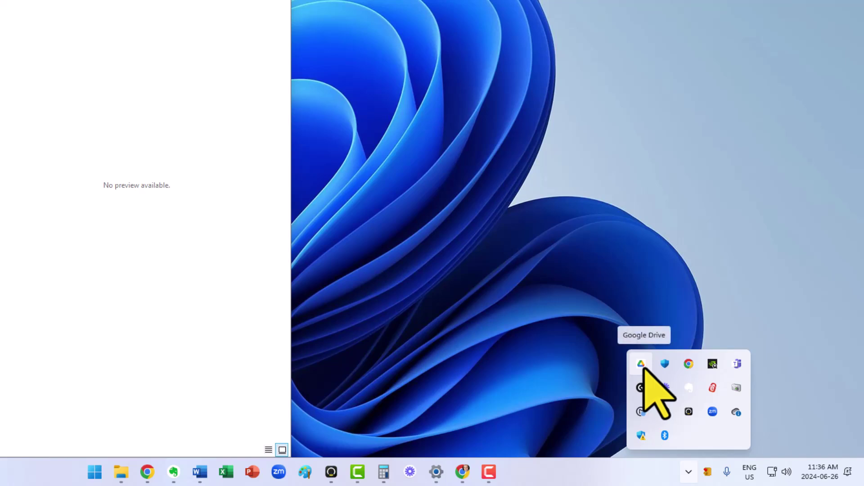
click(640, 365)
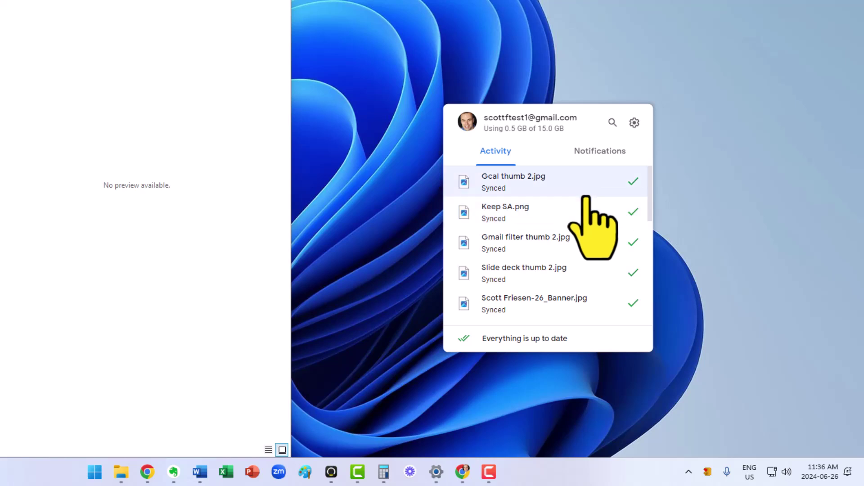
scroll(588, 203, down, 3)
scroll(573, 206, down, 3)
scroll(577, 233, up, 2)
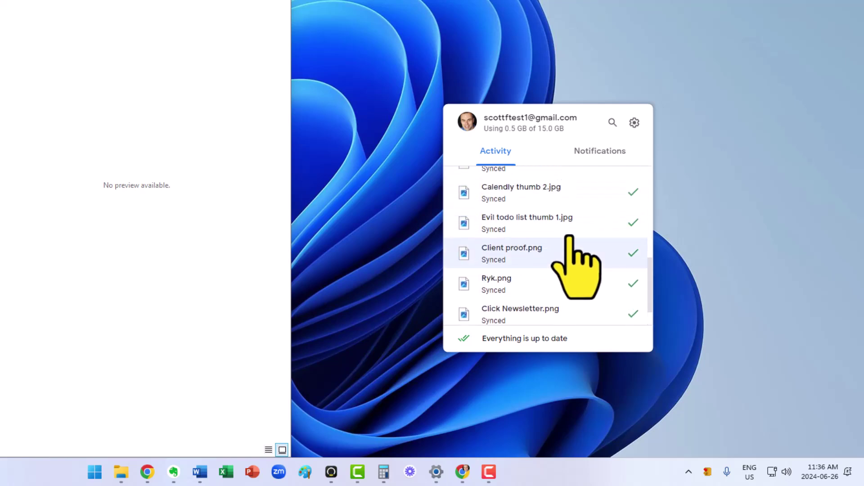
scroll(578, 233, up, 3)
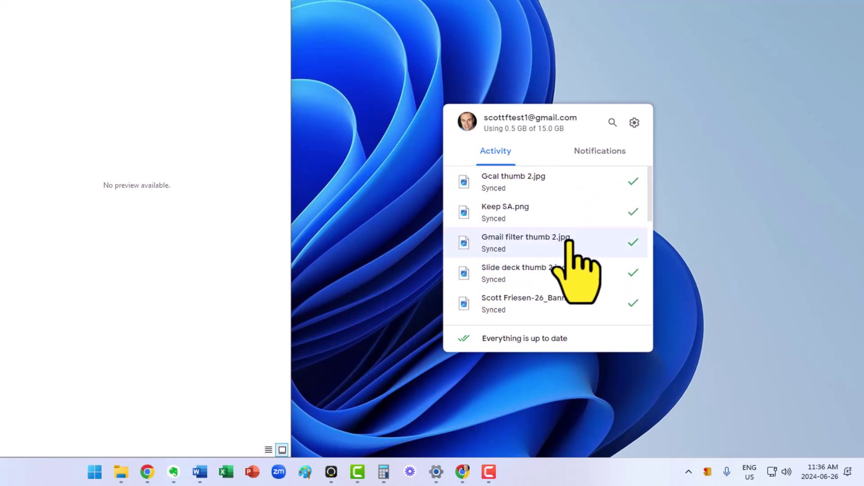
click(596, 151)
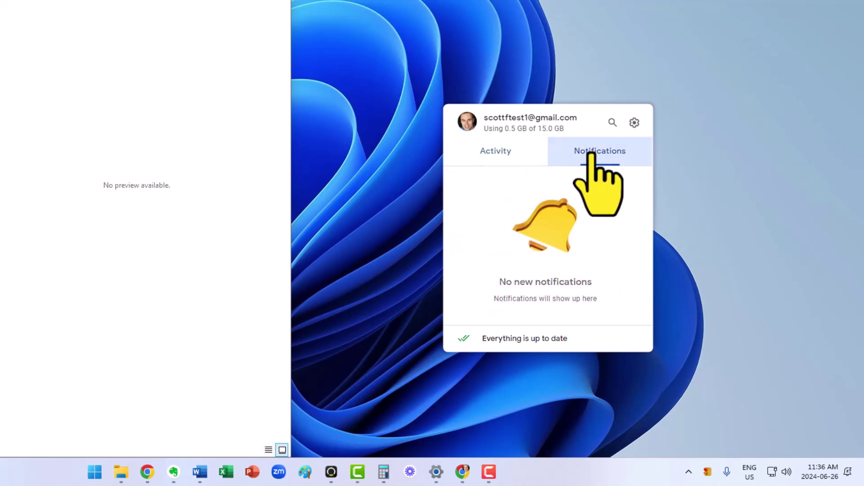
click(498, 150)
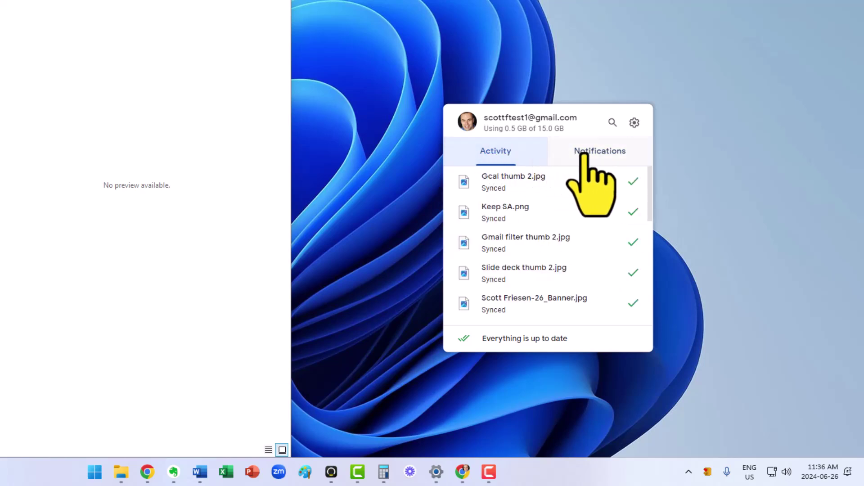
click(634, 123)
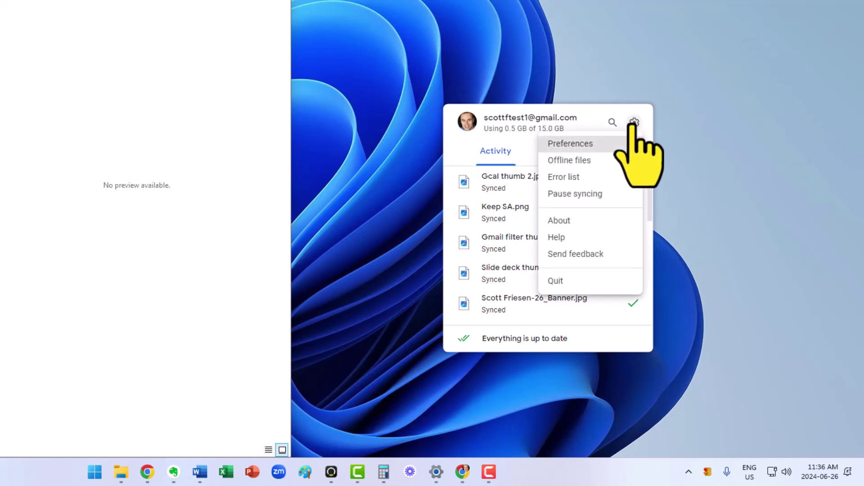
- Open Preferences and view the Google Drive section's My Drive syncing options
click(570, 143)
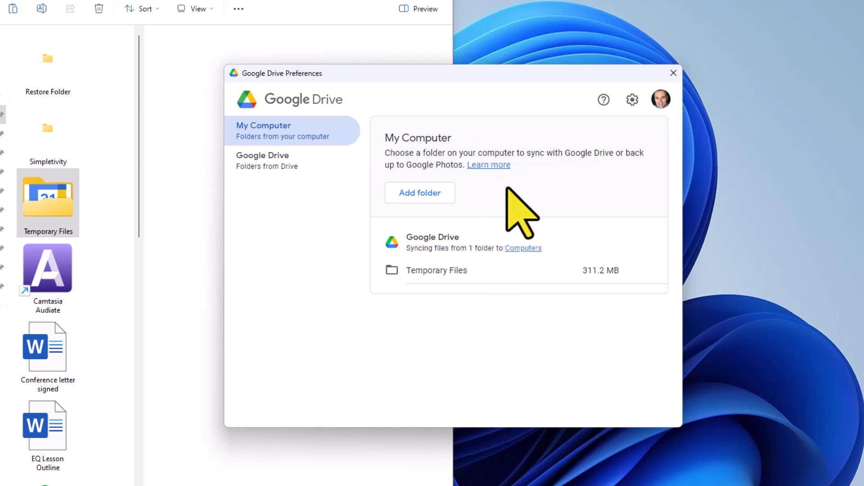
click(300, 160)
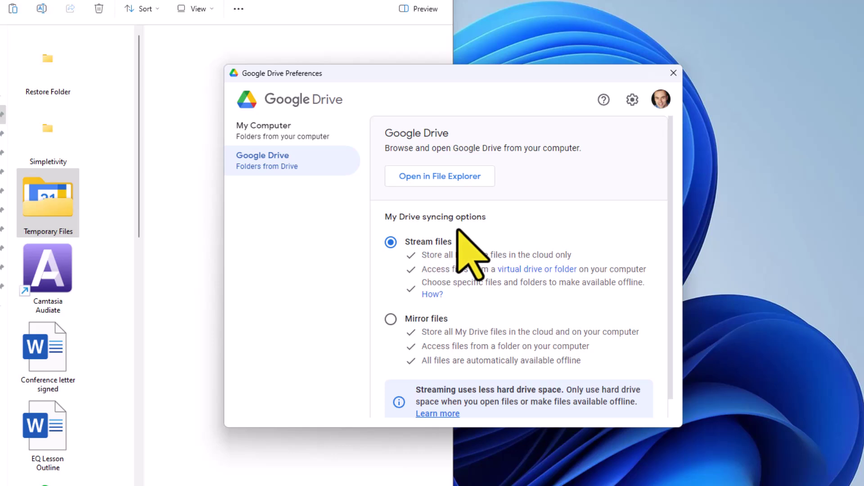
- Keep Stream files selected as My Drive's syncing mode
click(403, 255)
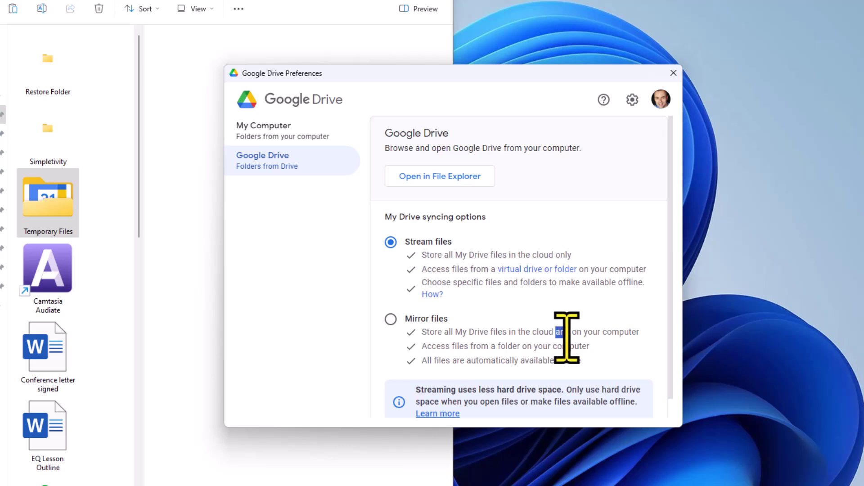
click(575, 332)
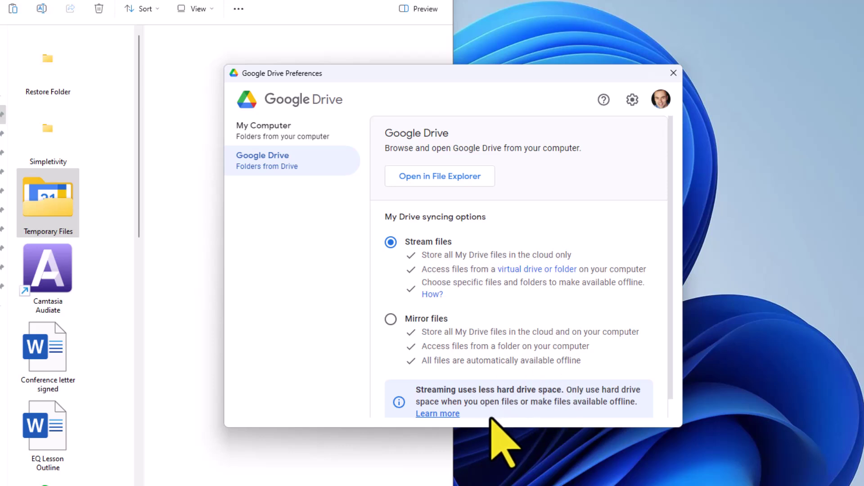
scroll(500, 405, down, 1)
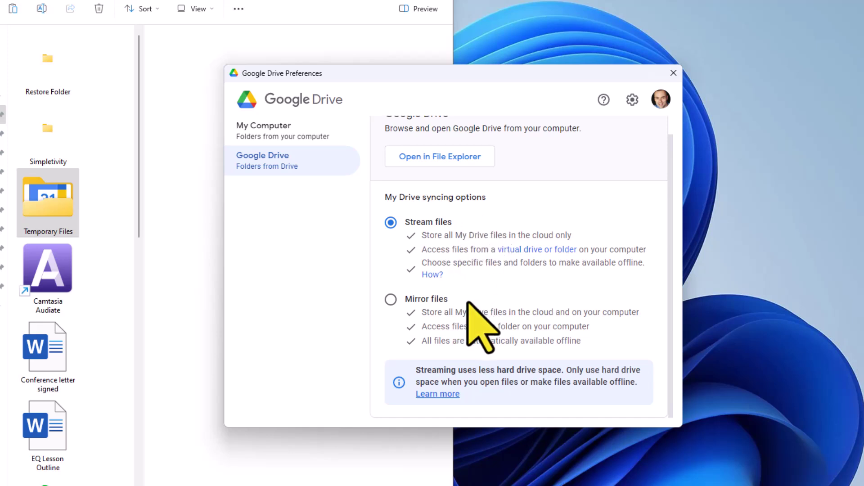
scroll(468, 302, up, 1)
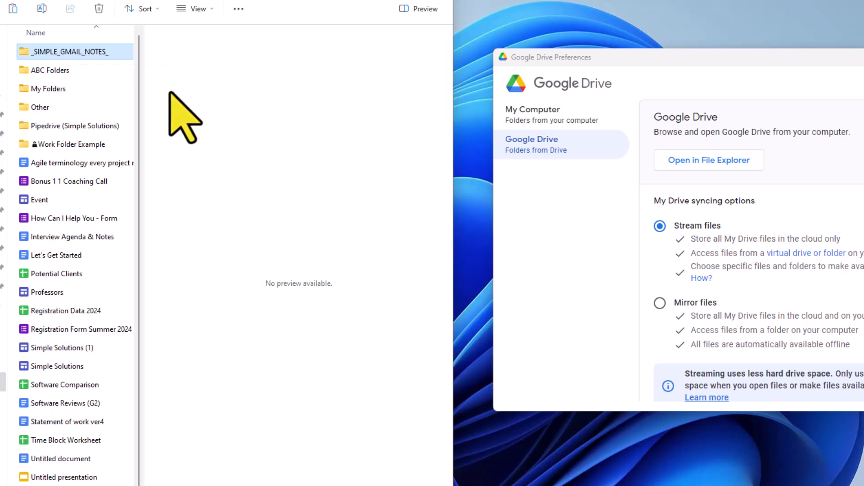
- Set _SIMPLE_GMAIL_NOTES_ to Available offline under Offline access
right_click(66, 56)
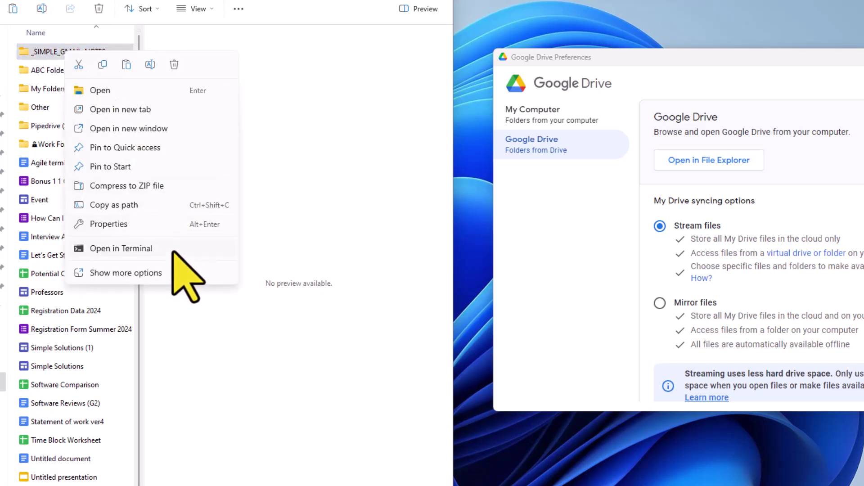
click(108, 273)
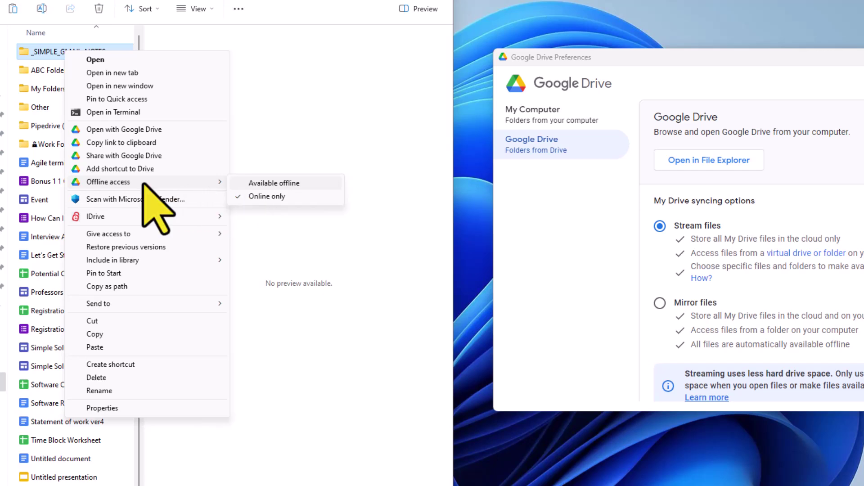
click(273, 184)
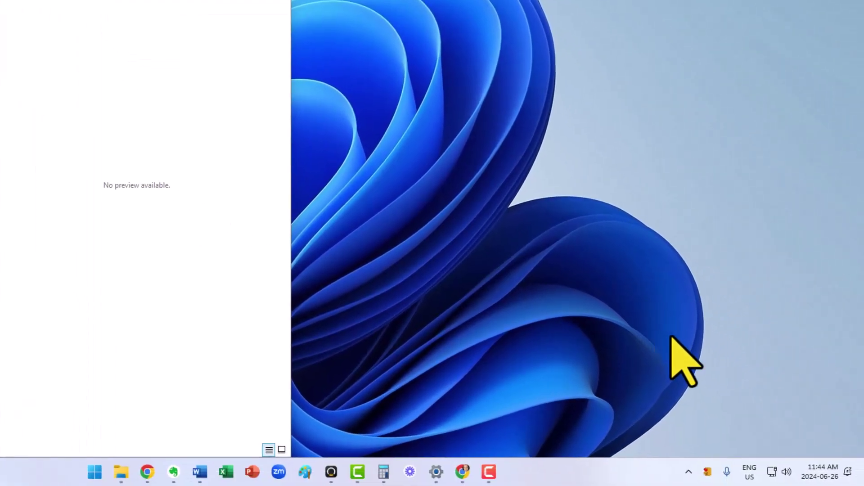
- From the Drive tray panel, open Manage Offline Files and list _SIMPLE_GMAIL_NOTES_ (63 bytes) as stored offline
click(688, 471)
click(641, 363)
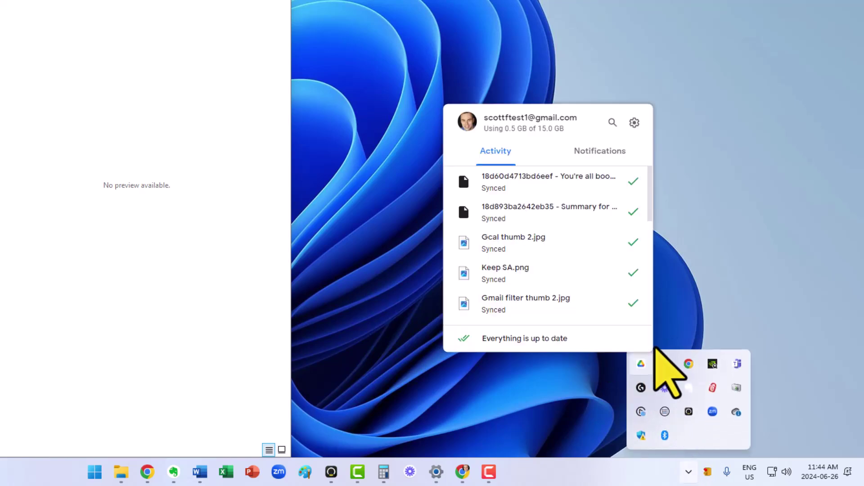
click(634, 124)
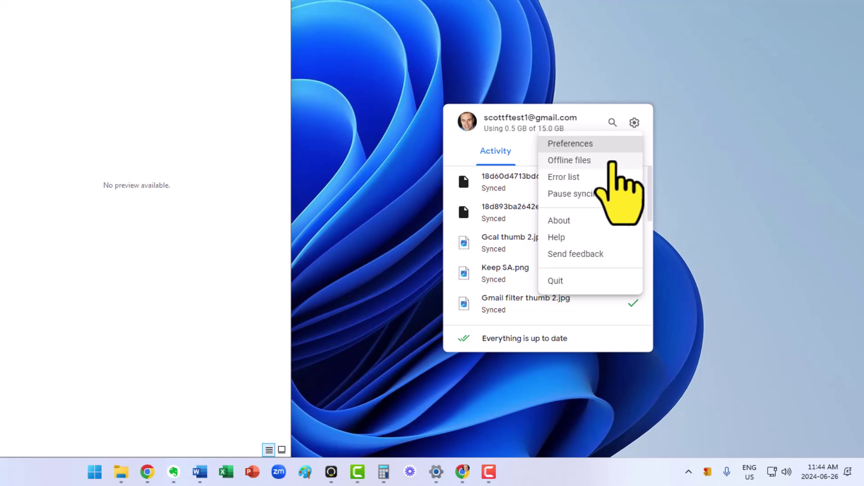
click(611, 162)
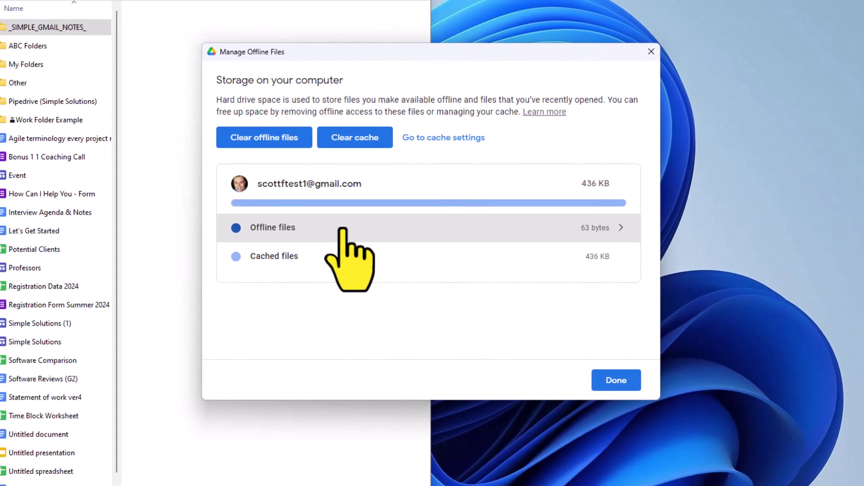
click(251, 220)
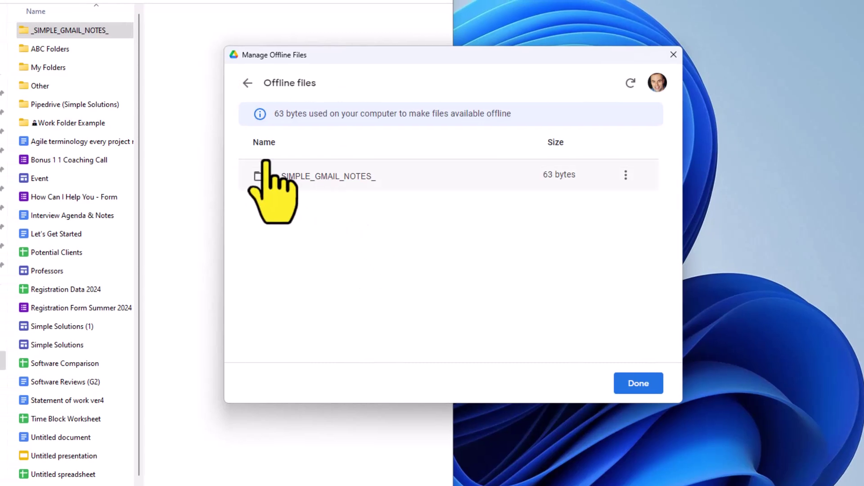